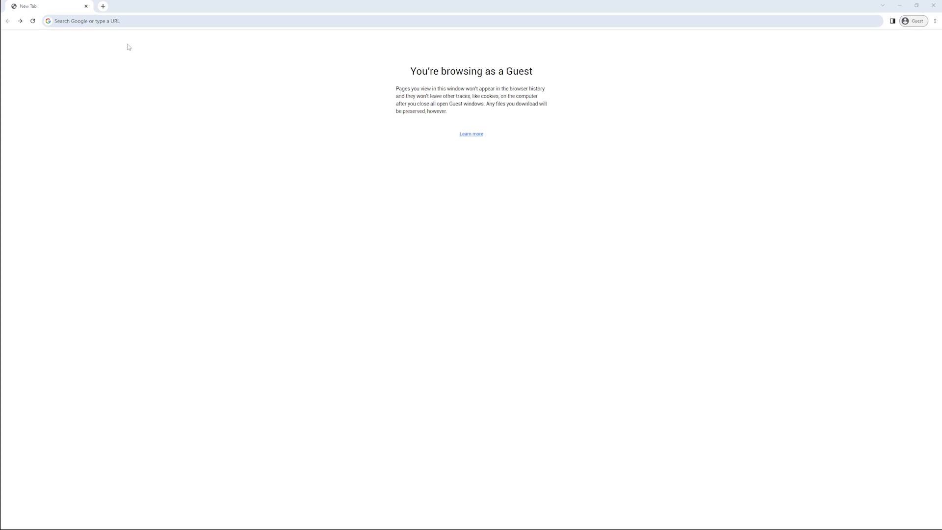
Step: Go to obsproject.com, open the Forum and scroll down to the Resources categories
left_click(20, 22)
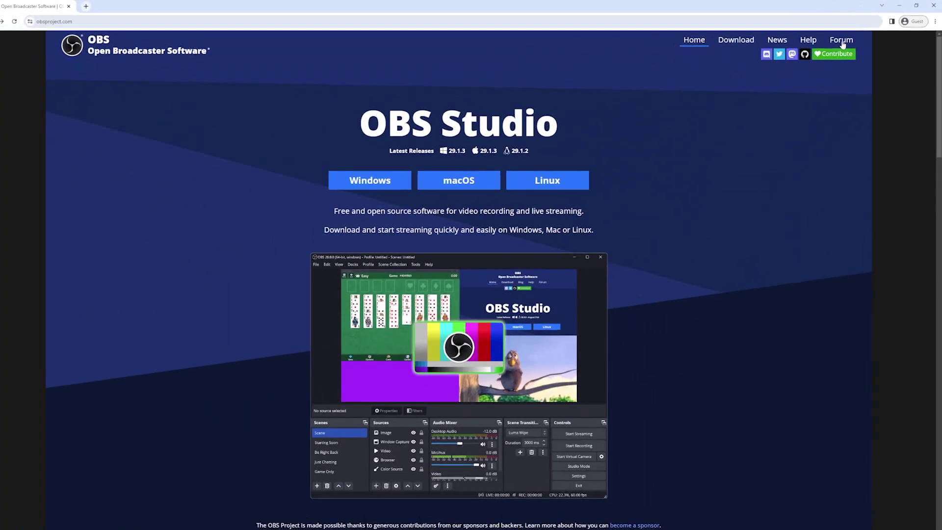
left_click(701, 101)
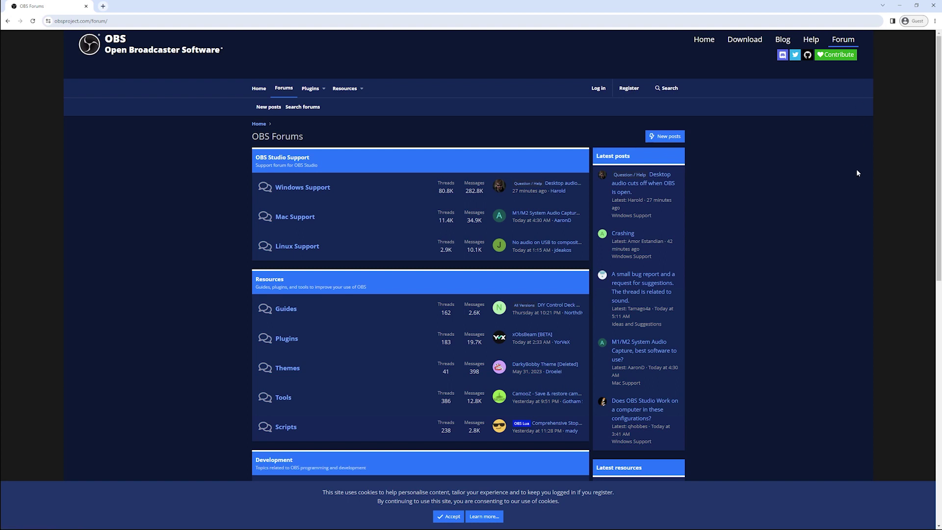
scroll(368, 141, "down", 2)
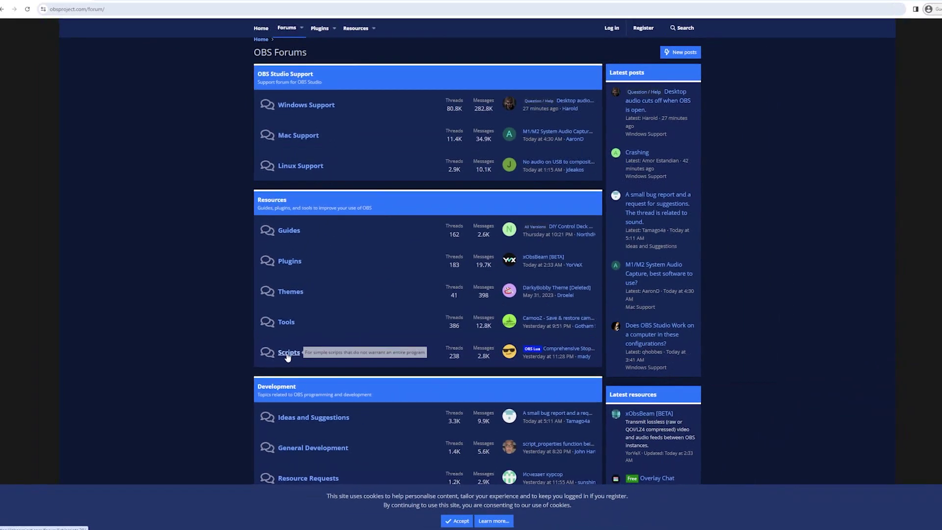
Step: Enter the Scripts forum and find the 'Comprehensive Stopwatch & Countdown Timer' thread in the list
left_click(475, 267)
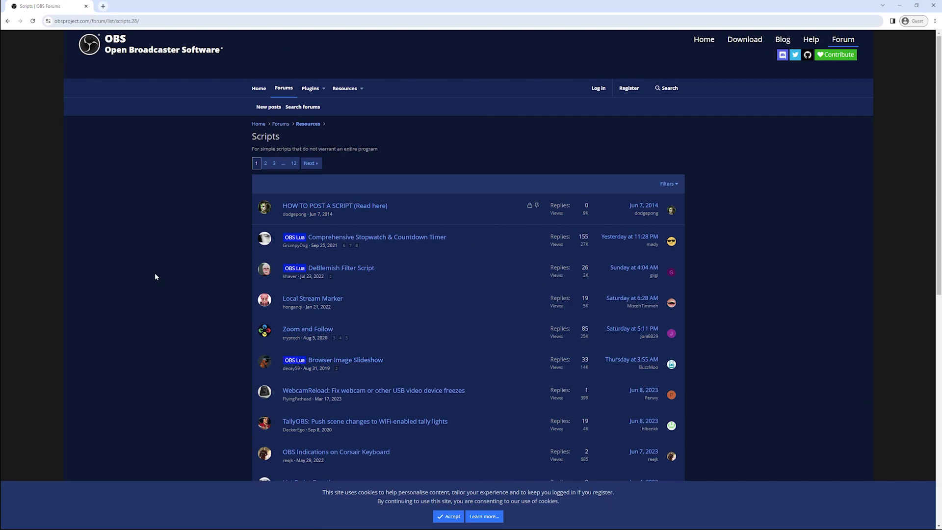
scroll(152, 269, "down", 6)
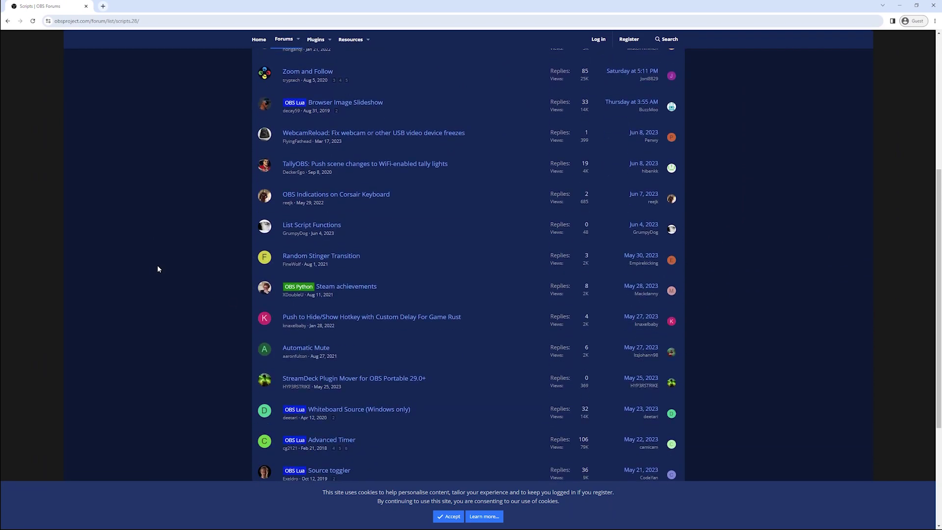
scroll(157, 265, "up", 6)
scroll(157, 269, "down", 6)
scroll(158, 269, "up", 4)
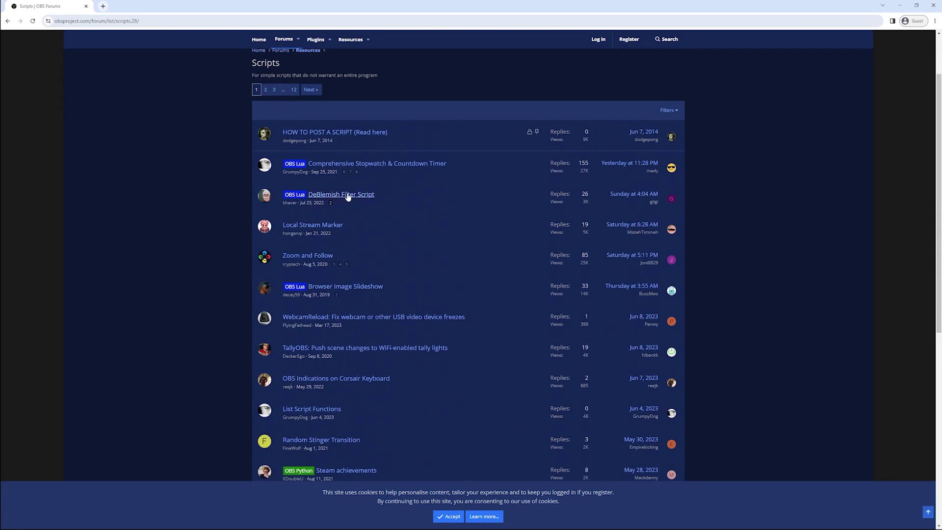
mouse_move(369, 167)
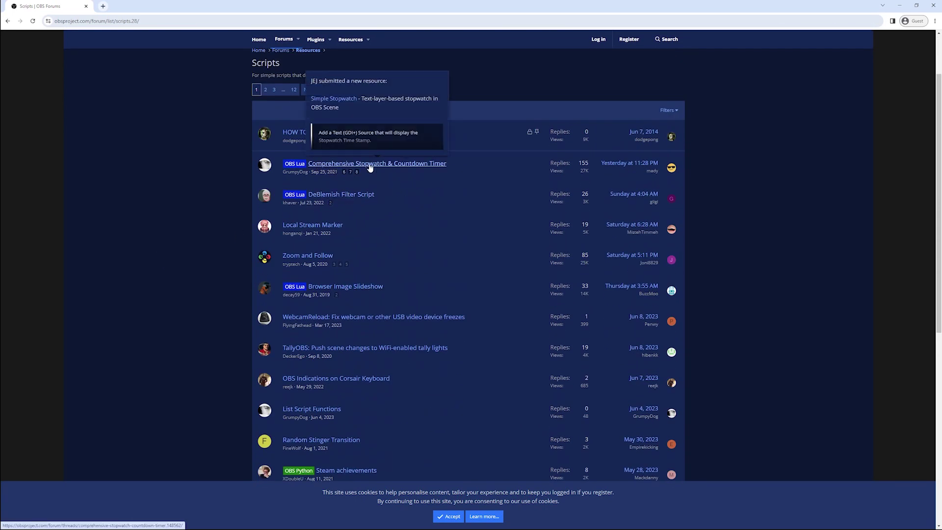
left_click(414, 166)
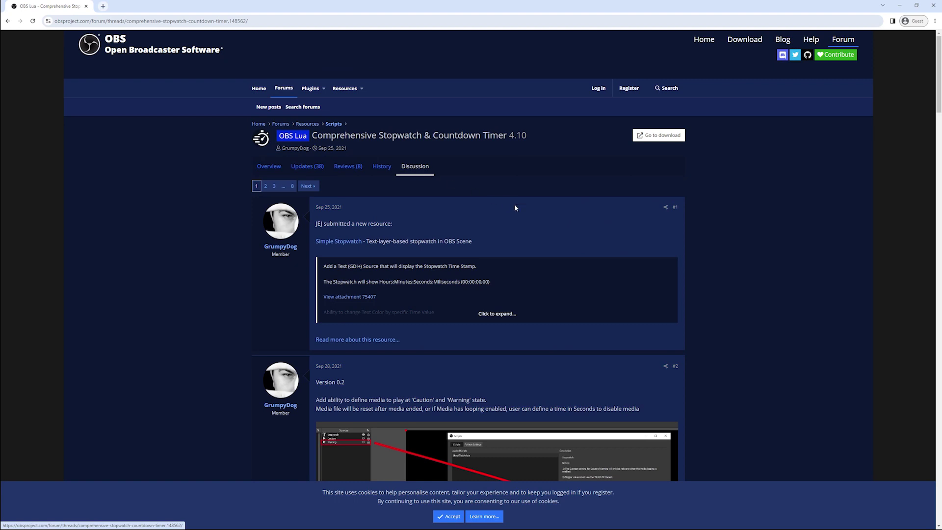
left_click(278, 168)
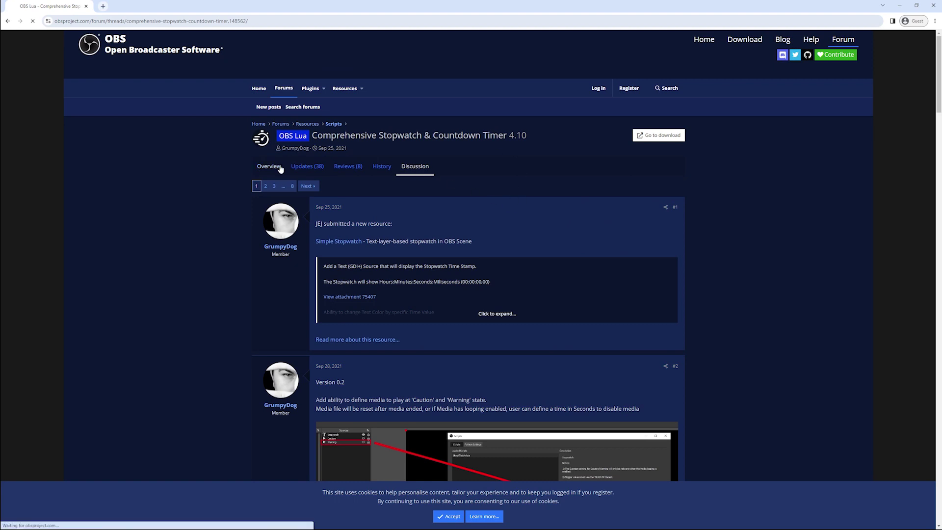
scroll(440, 173, "down", 6)
scroll(454, 172, "up", 6)
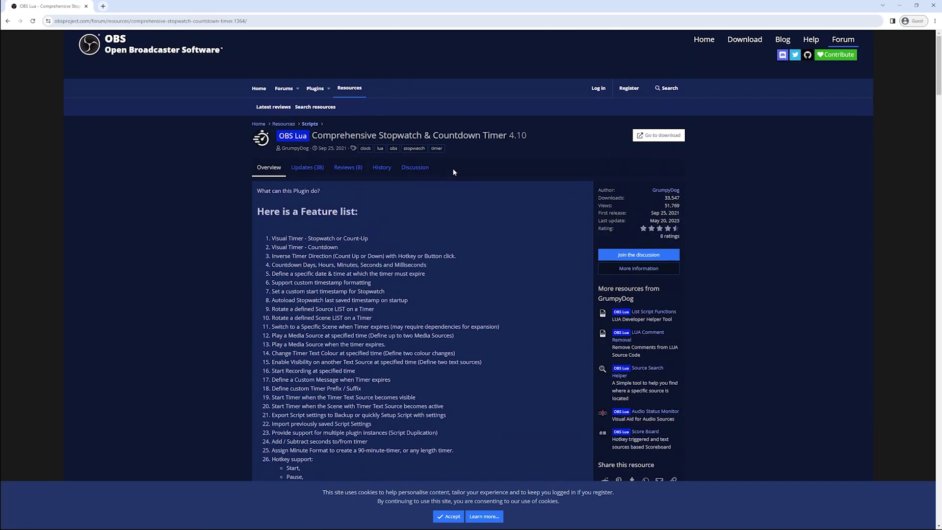
left_click(414, 167)
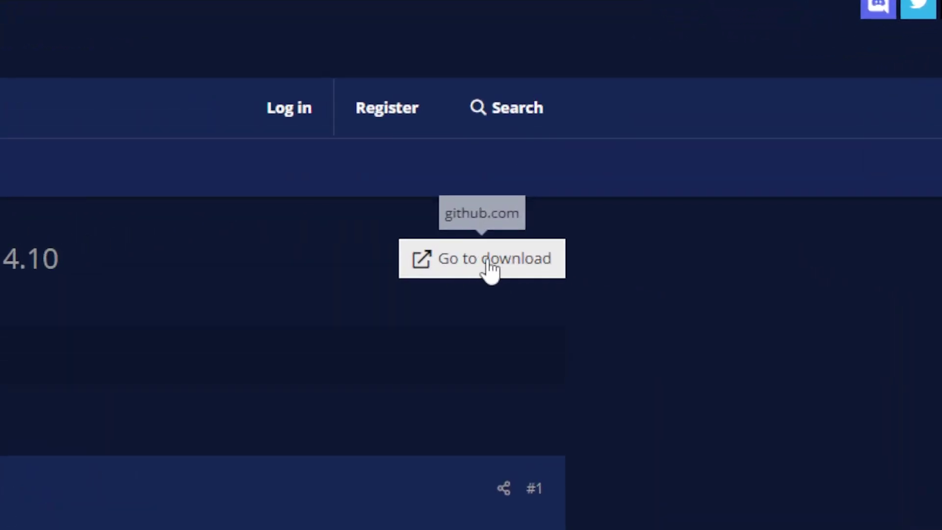
Step: Follow 'Go to download' to StopWatch.lua in midnight-studios/obs-lua on GitHub and view it raw
left_click(489, 260)
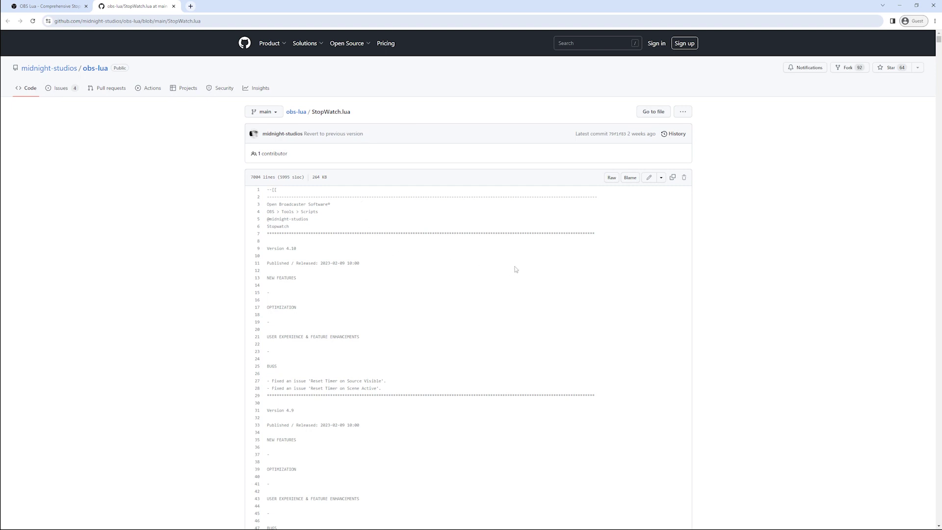
scroll(337, 216, "down", 5)
scroll(337, 217, "up", 4)
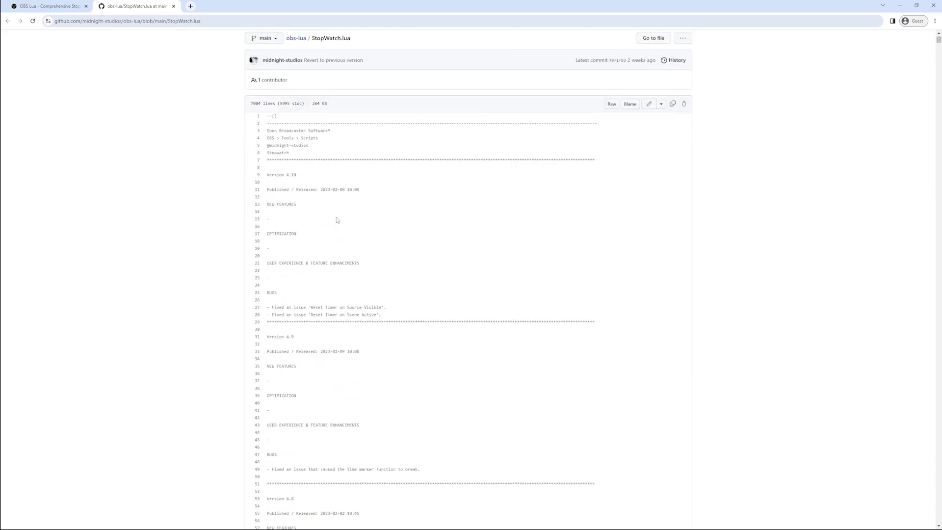
scroll(337, 219, "up", 1)
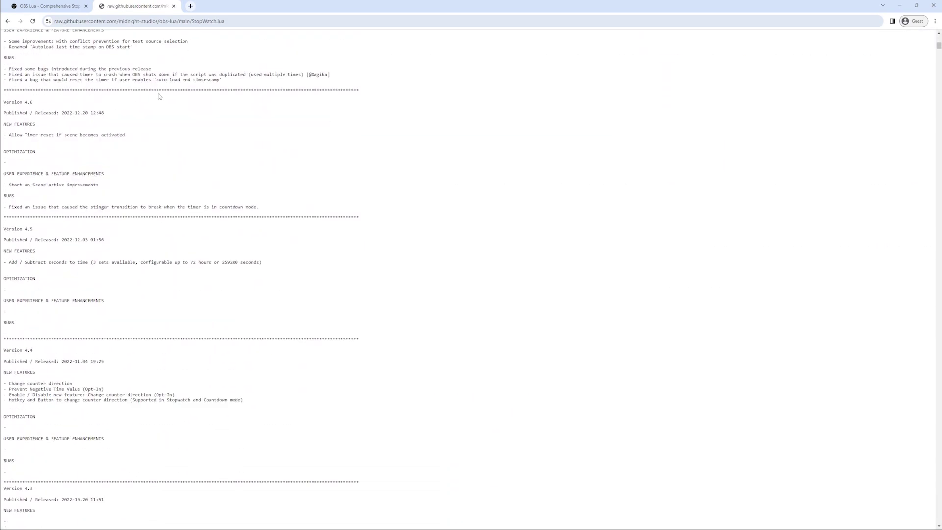
scroll(160, 95, "up", 10)
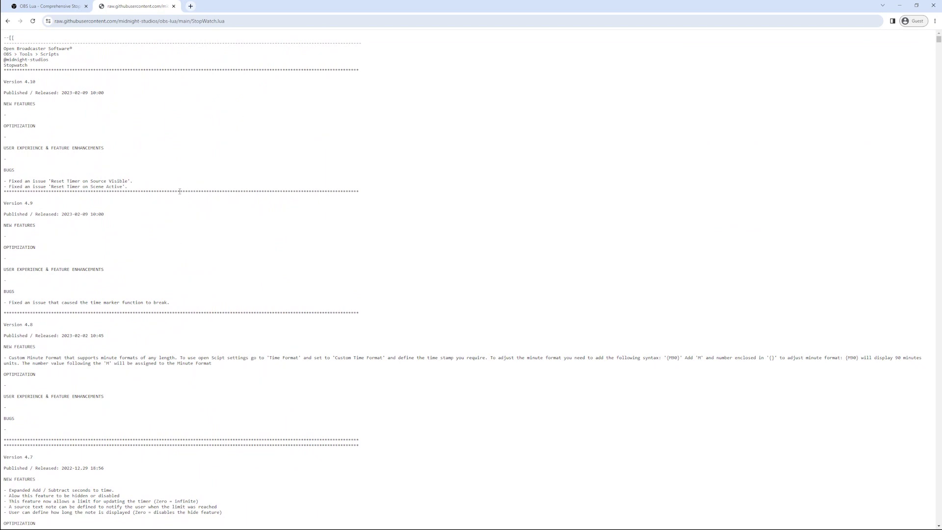
Step: Save the raw page to the OBS (H:) drive, trimming the file name down to StopWatch.lua
right_click(177, 121)
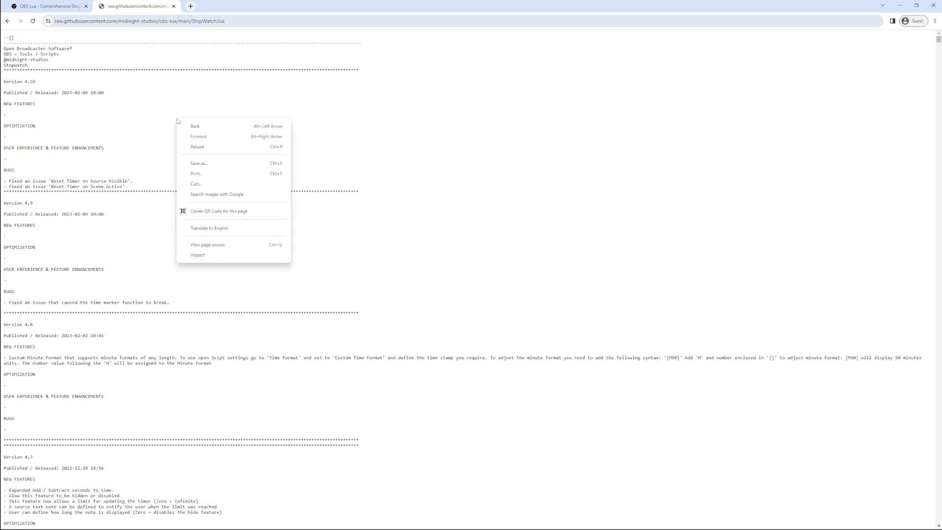
left_click(199, 165)
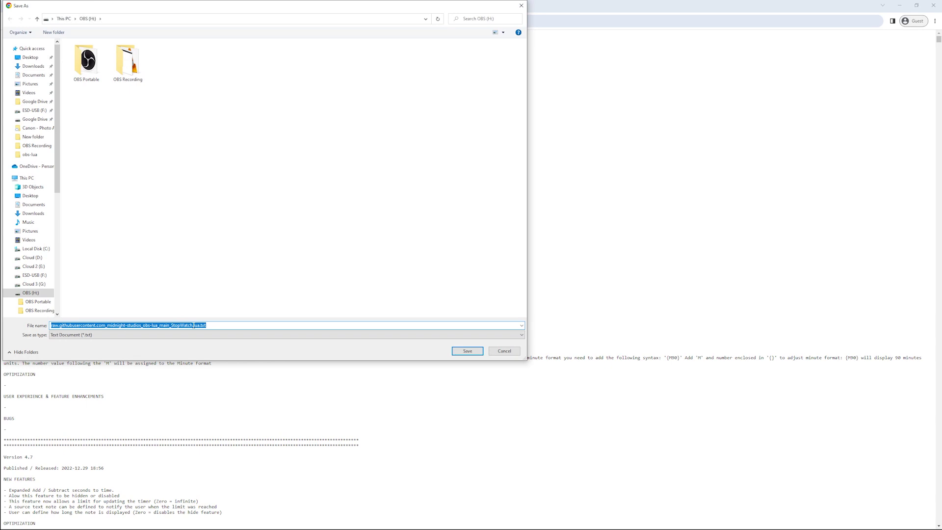
left_click(215, 325)
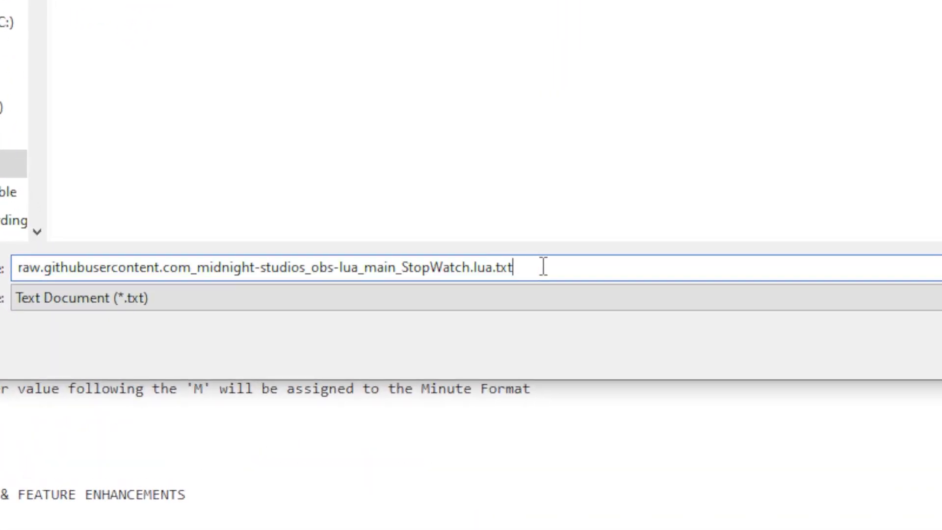
left_click_drag(513, 266, 491, 267)
key("BackSpace")
key("Left")
key("Left")
key("Left")
key("Left")
key("shift+Right")
key("shift+Right")
key("shift+Right")
key("shift+Right")
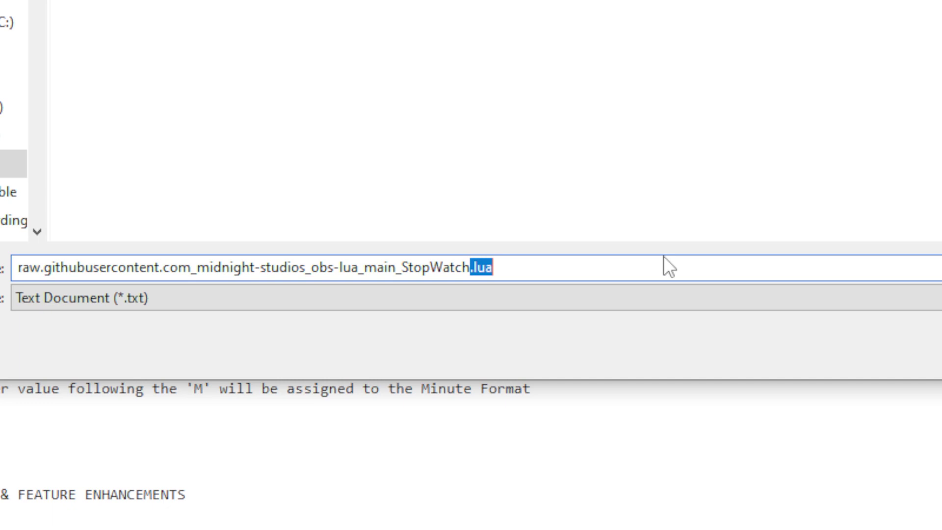
key("Left")
key("Left")
key("Left")
key("Left")
key("Left")
key("Left")
key("Left")
key("Left")
key("Left")
key("Left")
left_click_drag(403, 265, 7, 248)
key("BackSpace")
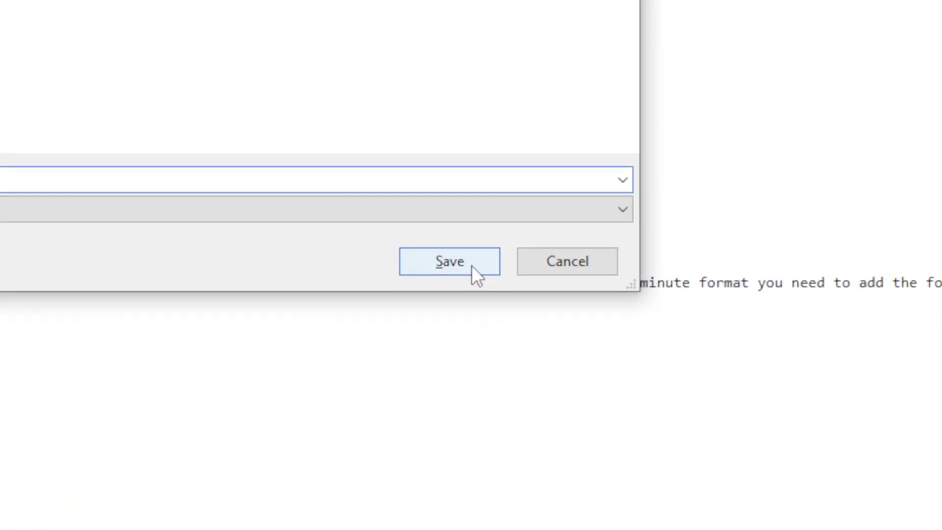
left_click(472, 266)
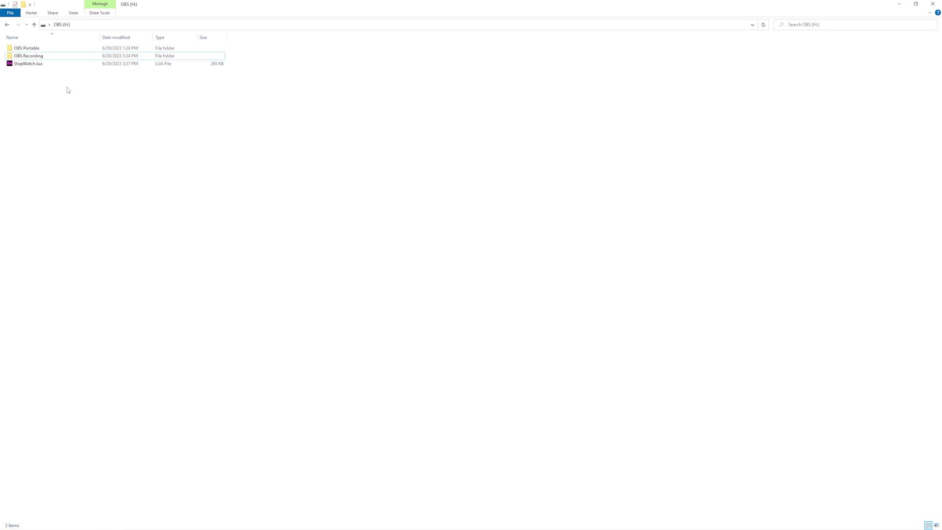
Step: Select StopWatch.lua in File Explorer and copy it to the clipboard
left_click(28, 67)
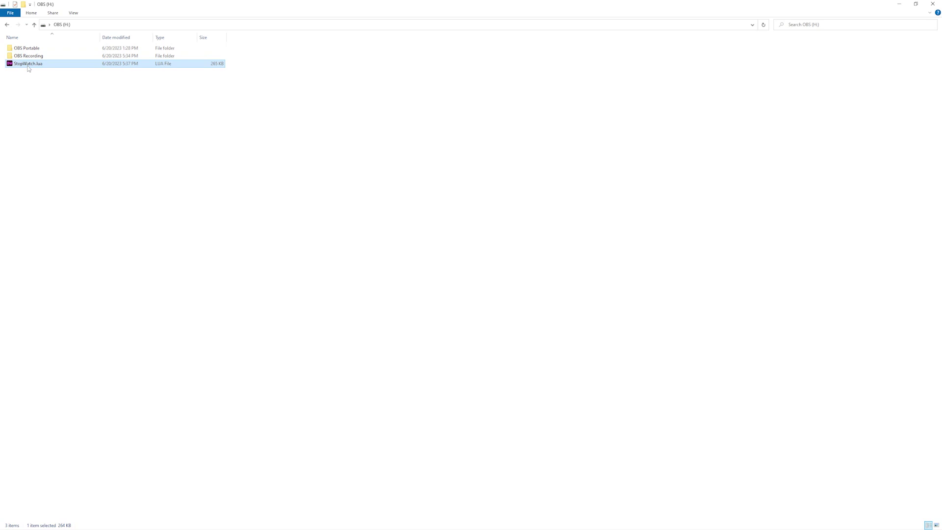
right_click(28, 69)
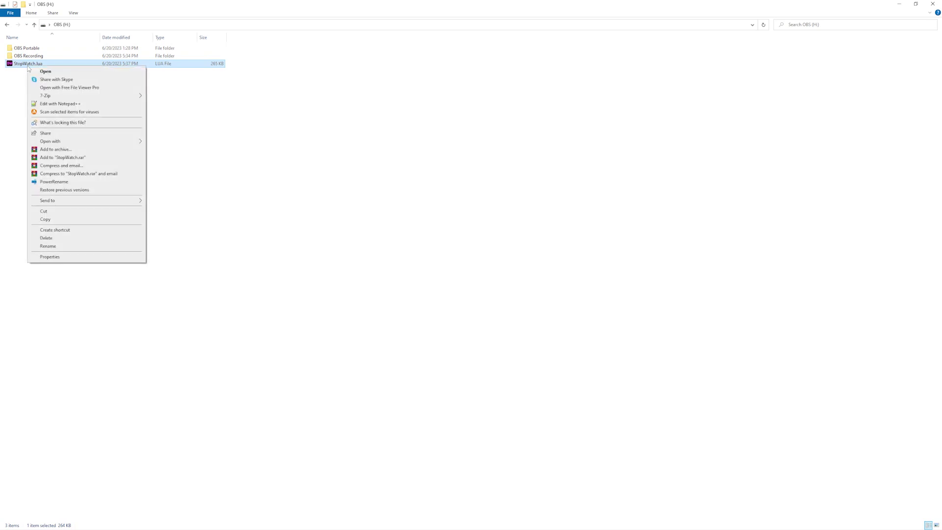
left_click(45, 220)
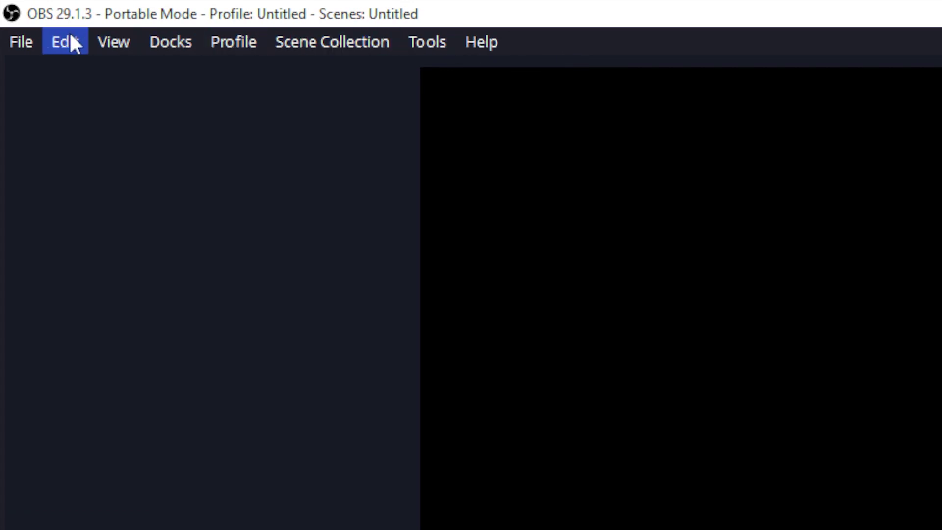
Step: Open the Scripts window from the Tools menu in OBS Studio
left_click(418, 47)
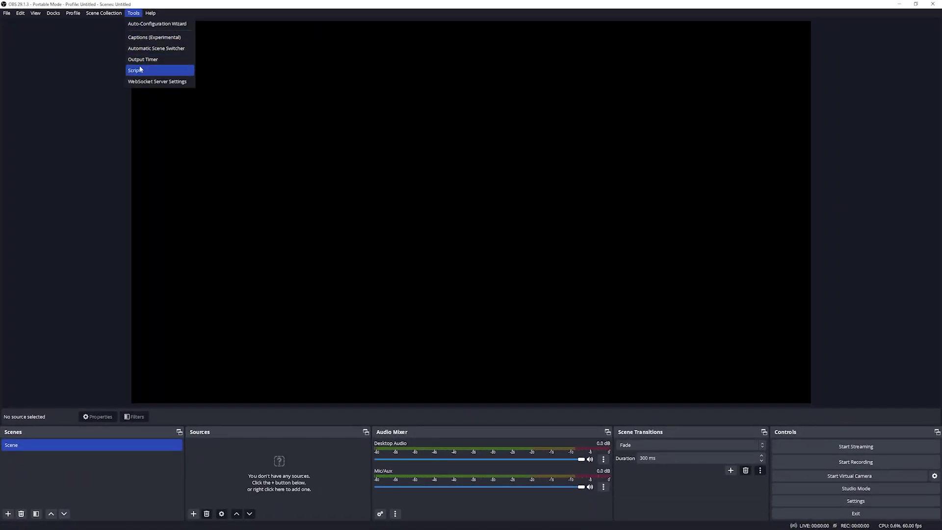
left_click(139, 69)
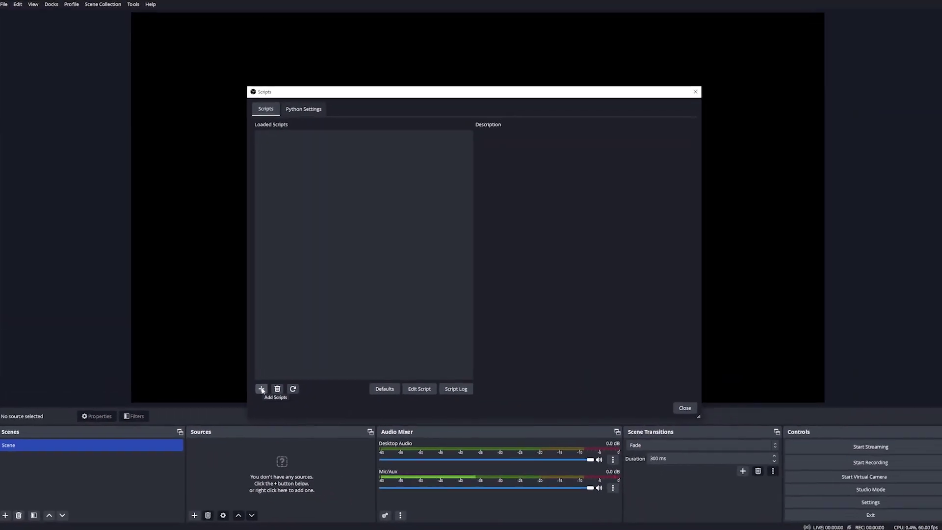
Step: Open Add Scripts and paste StopWatch.lua into the frontend-tools scripts folder
left_click(259, 390)
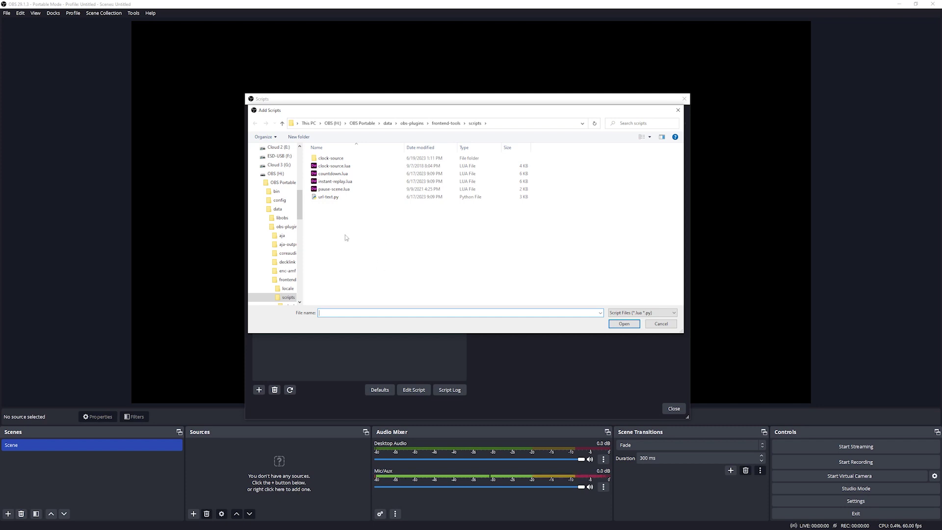
right_click(329, 230)
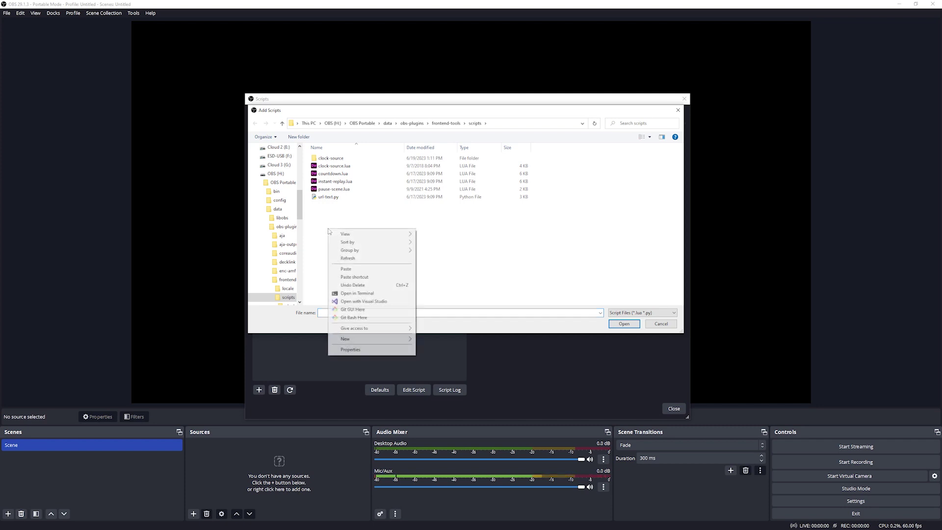
left_click(346, 269)
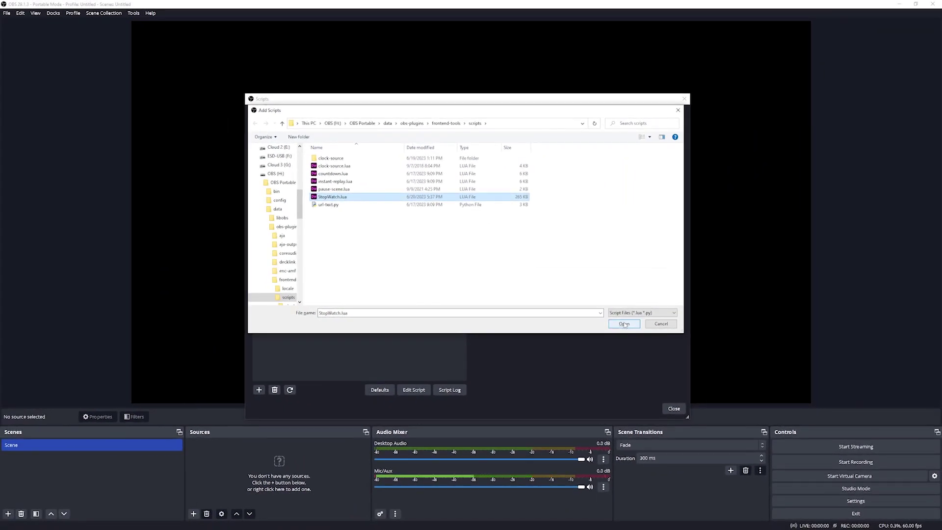
Step: Open StopWatch.lua to load Advanced Stopwatch 4.10, then move the Scripts window higher
left_click(624, 324)
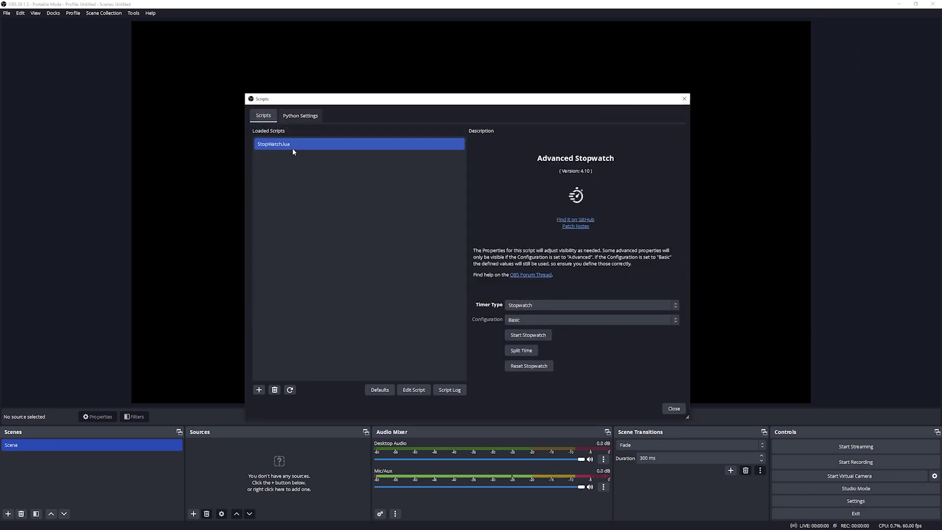
left_click_drag(385, 103, 397, 46)
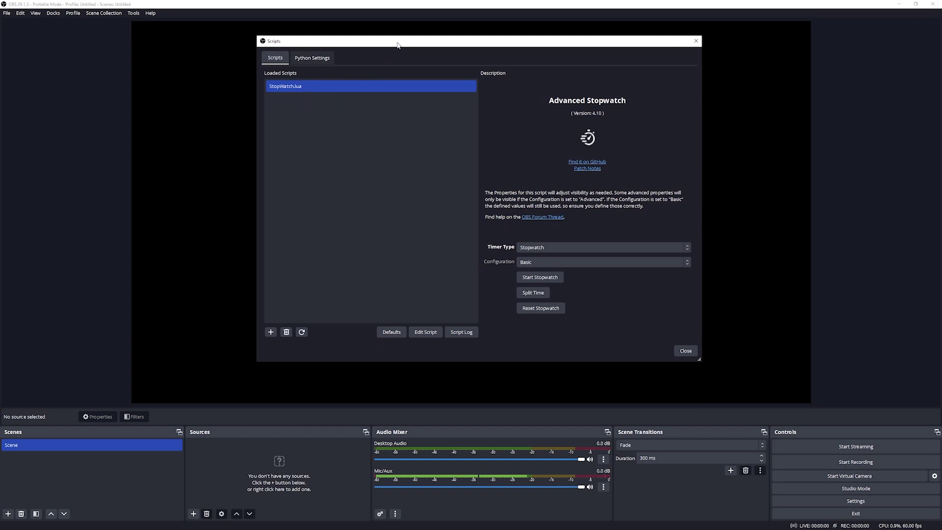